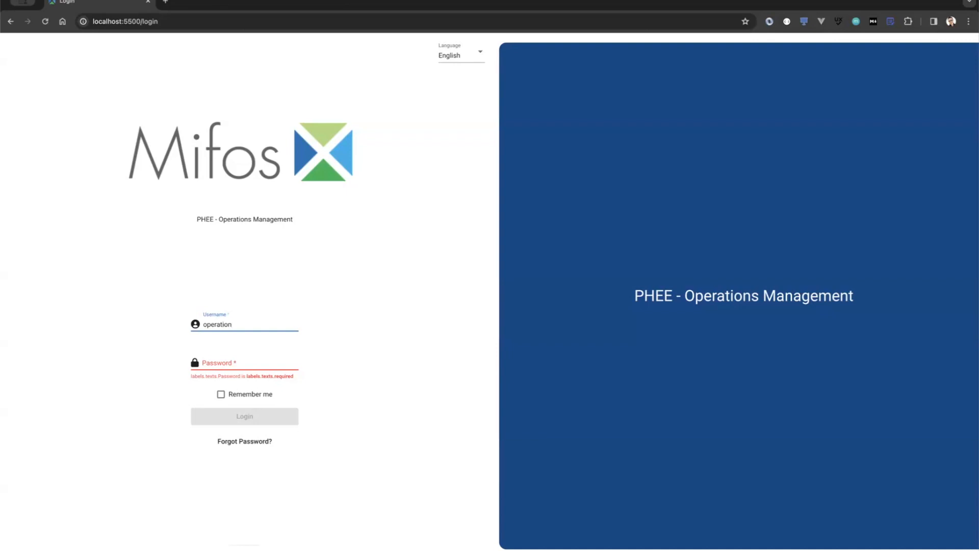
# Step: Enter the operations account's username and password and log in to the portal
pyautogui.press('Tab')
pyautogui.write('password')
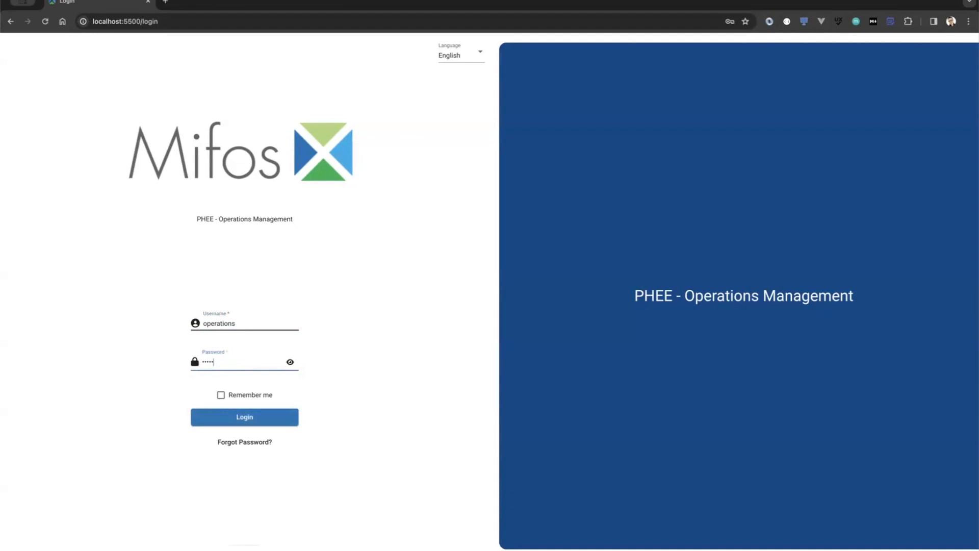
pyautogui.write('••')
pyautogui.click(236, 417)
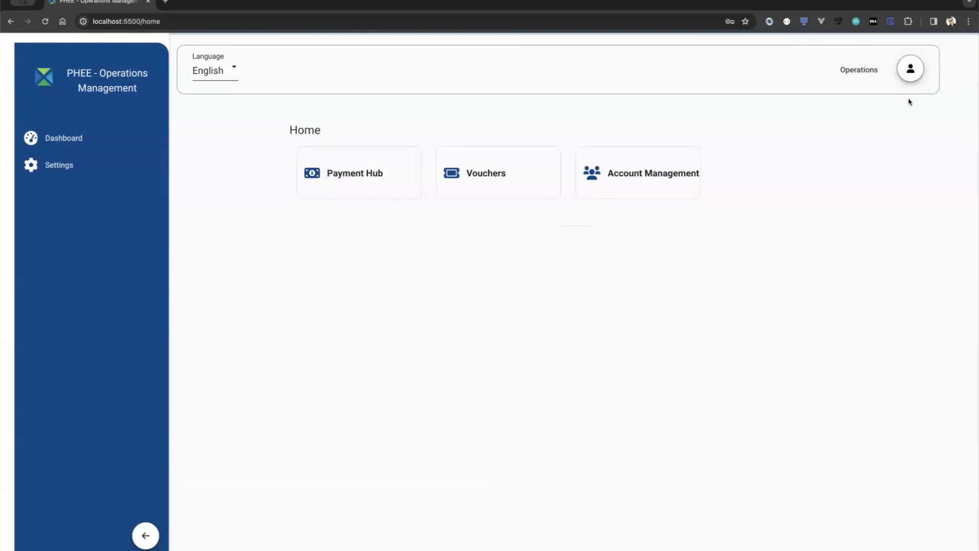
pyautogui.doubleClick(851, 69)
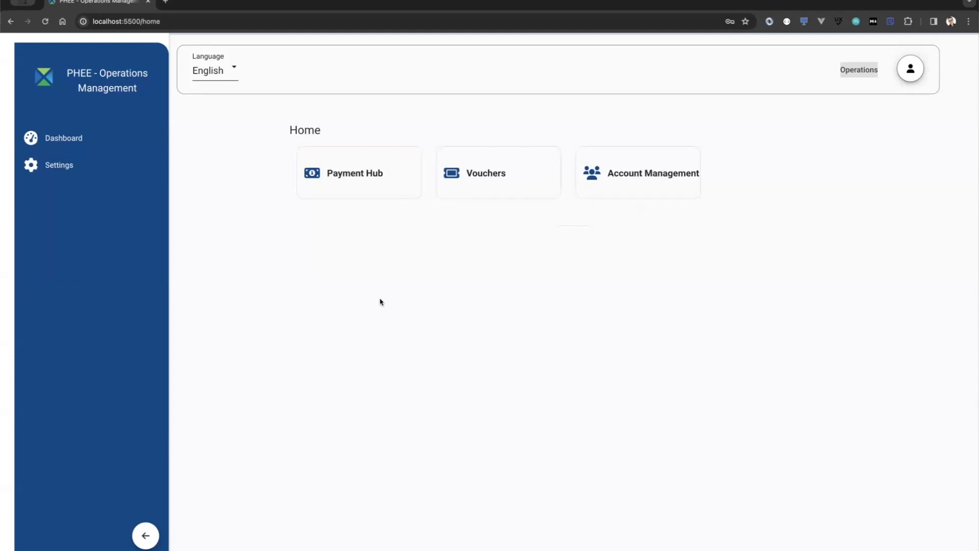
pyautogui.click(650, 188)
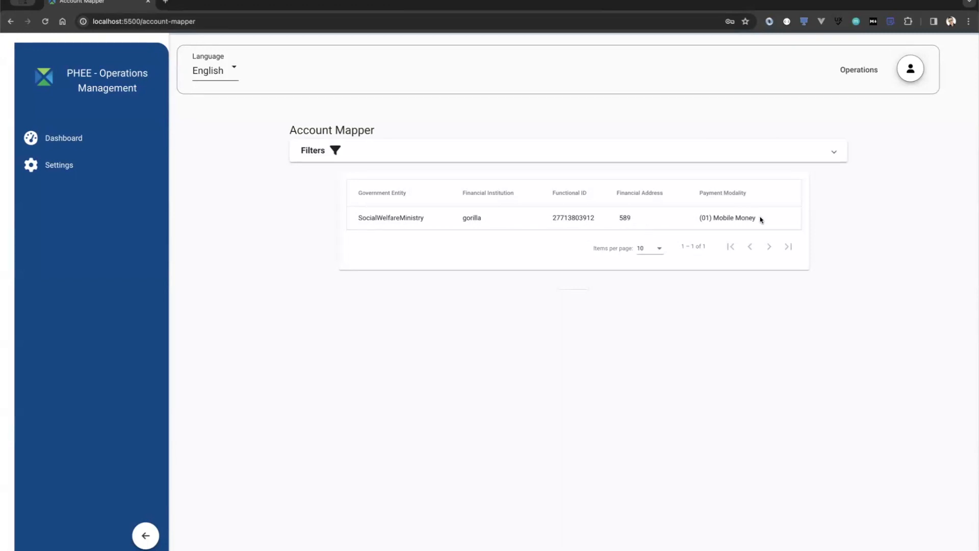
pyautogui.moveTo(761, 220); pyautogui.dragTo(701, 217)
pyautogui.doubleClick(705, 217)
pyautogui.doubleClick(724, 218)
pyautogui.click(43, 82)
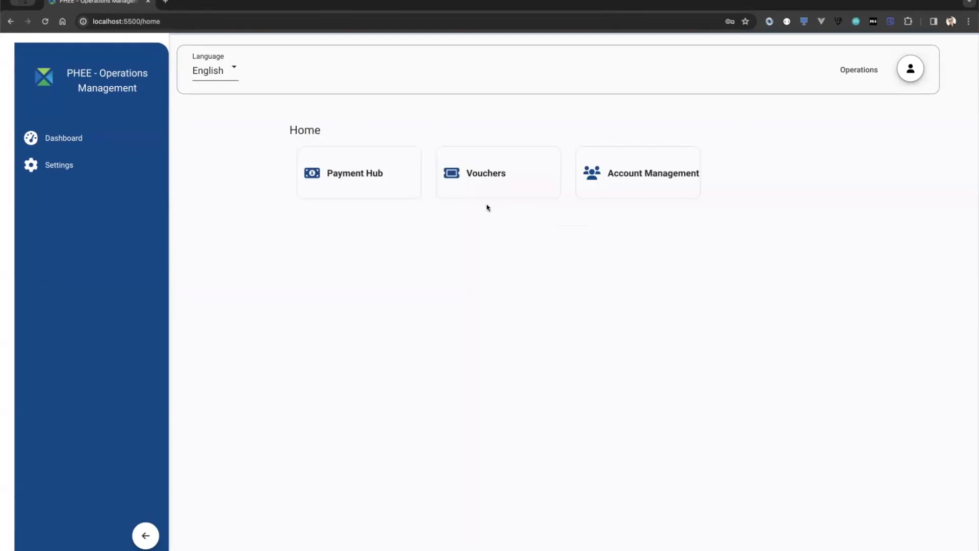
# Step: Open Vouchers and scroll through the SocialWelfareMinistry vouchers with their INACTIVE, ACTIVE and CANCELED statuses
pyautogui.click(485, 184)
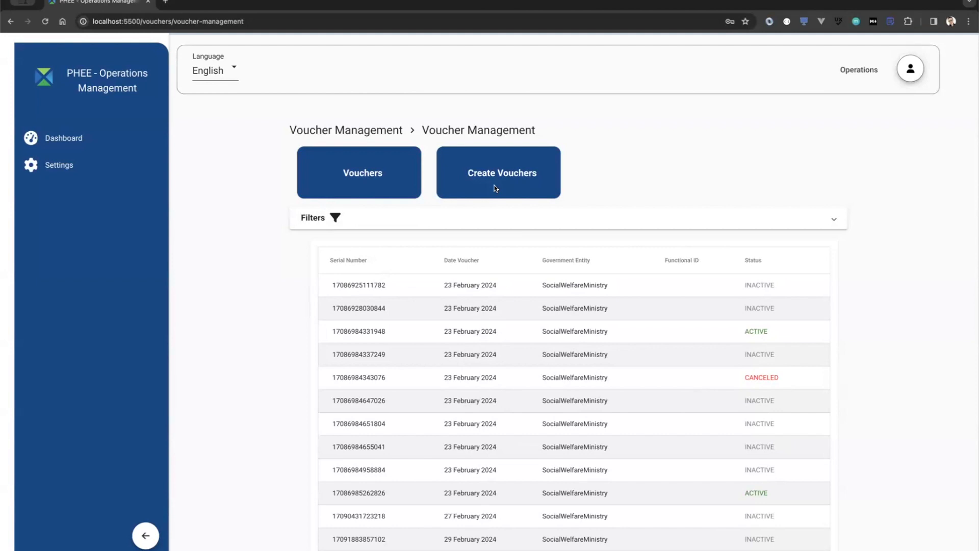
pyautogui.scroll(-1, 493, 189)
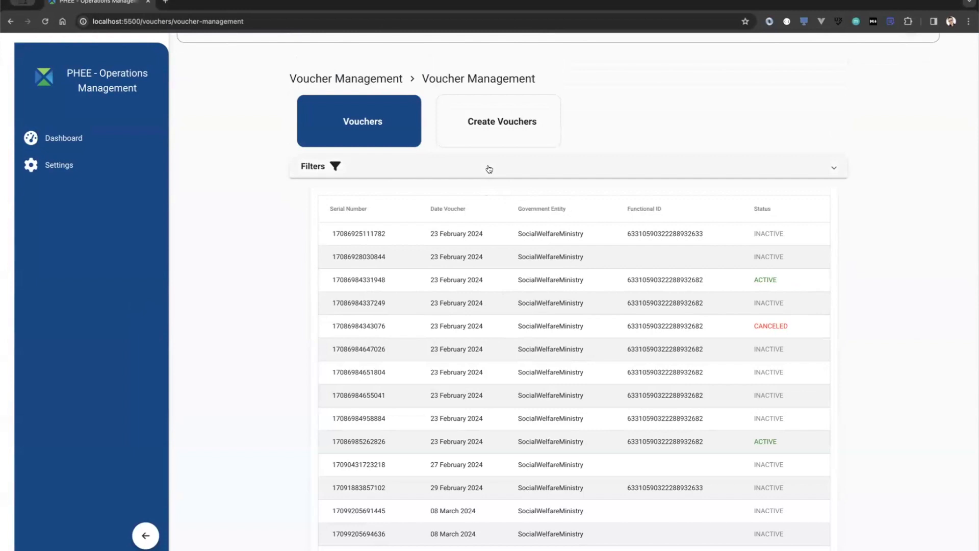
# Step: Go to the Create Vouchers bulk import page and download the voucher CSV template
pyautogui.click(488, 136)
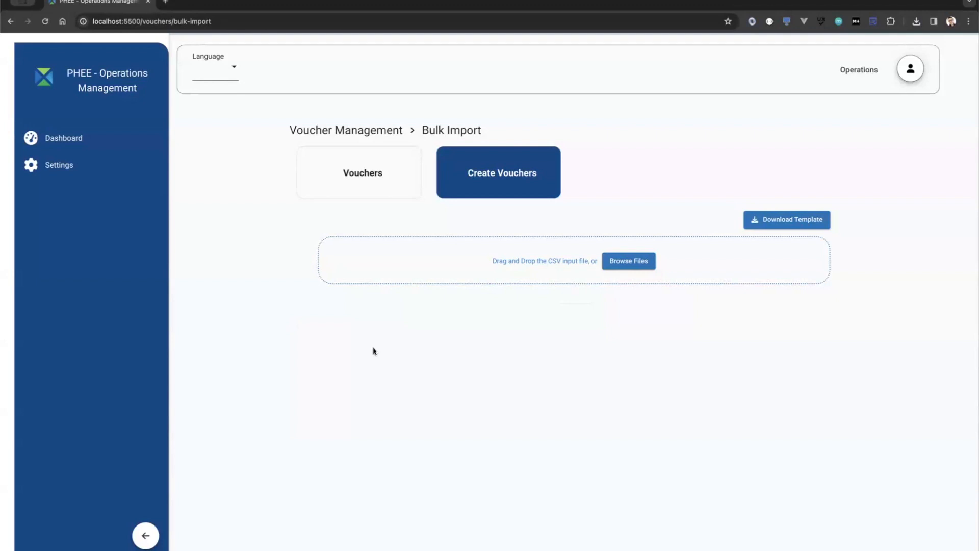
pyautogui.click(779, 220)
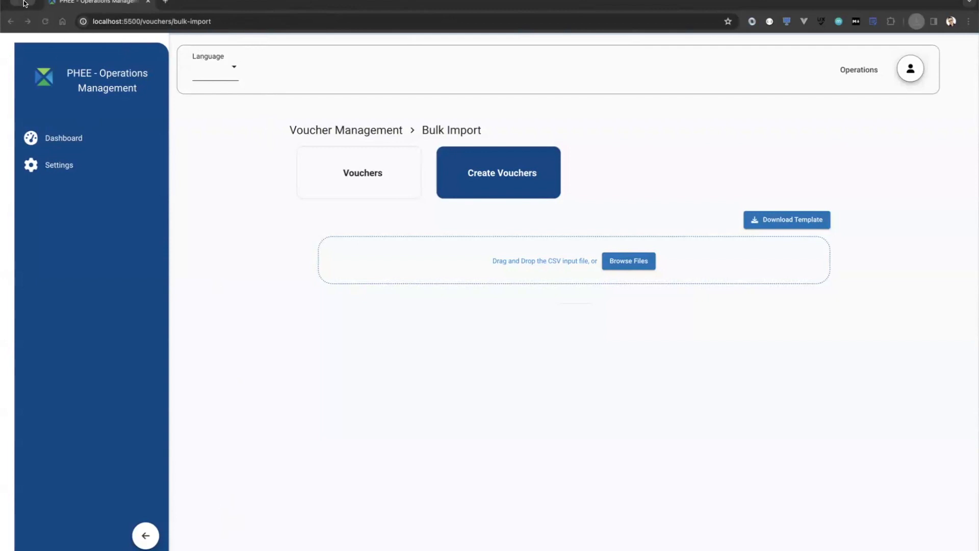
pyautogui.click(162, 2)
# Step: Open the Sample_Data_Vouchers sheet and review the header cells A1 through G1 (Narration)
pyautogui.press('Return')
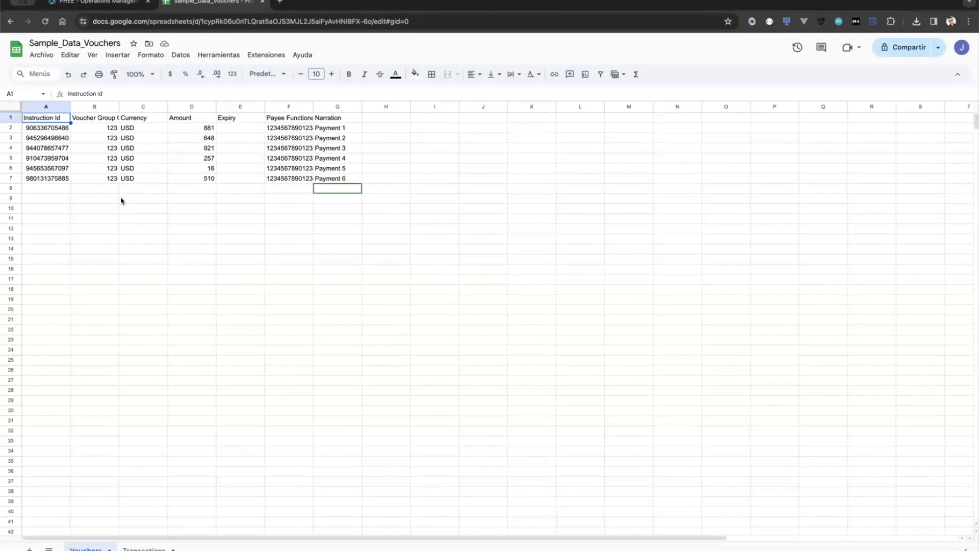
pyautogui.press('Right')
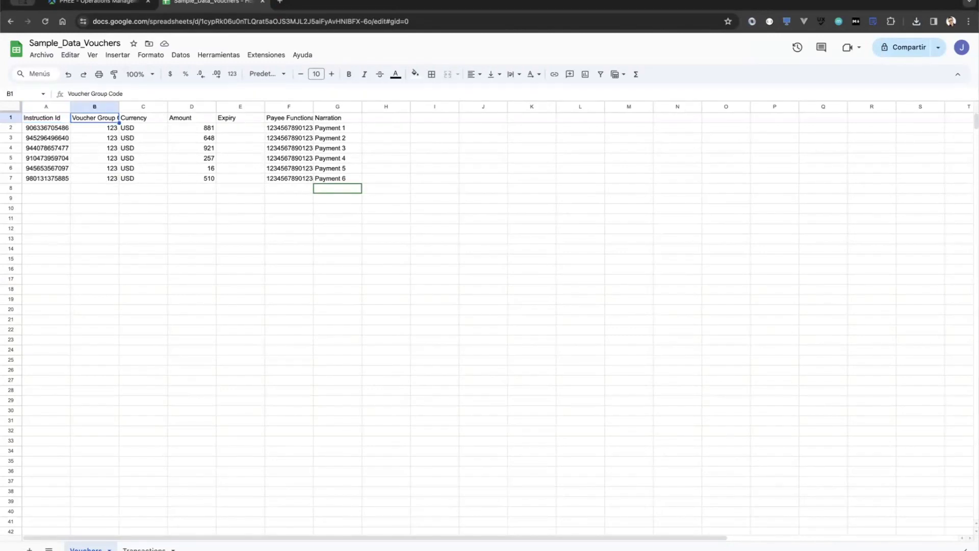
pyautogui.press('Right')
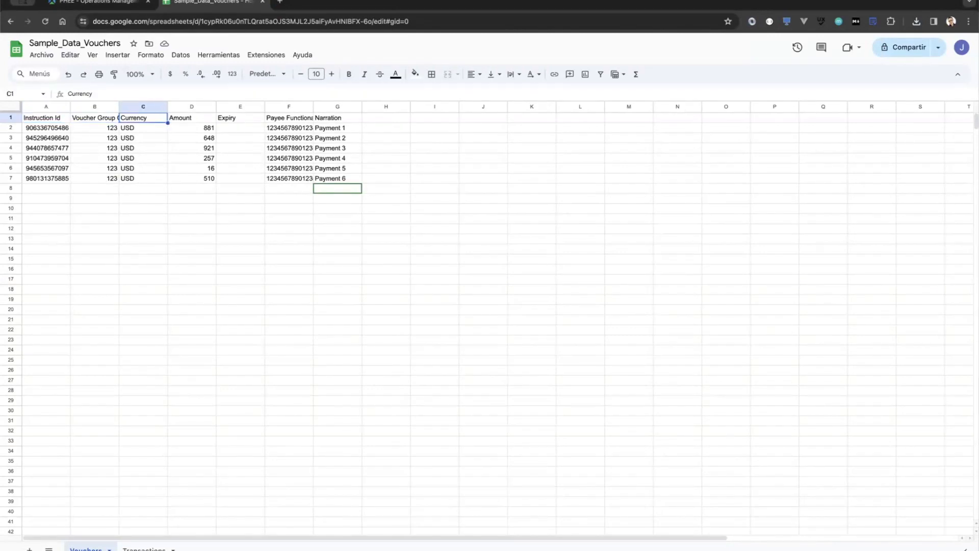
pyautogui.press('Right')
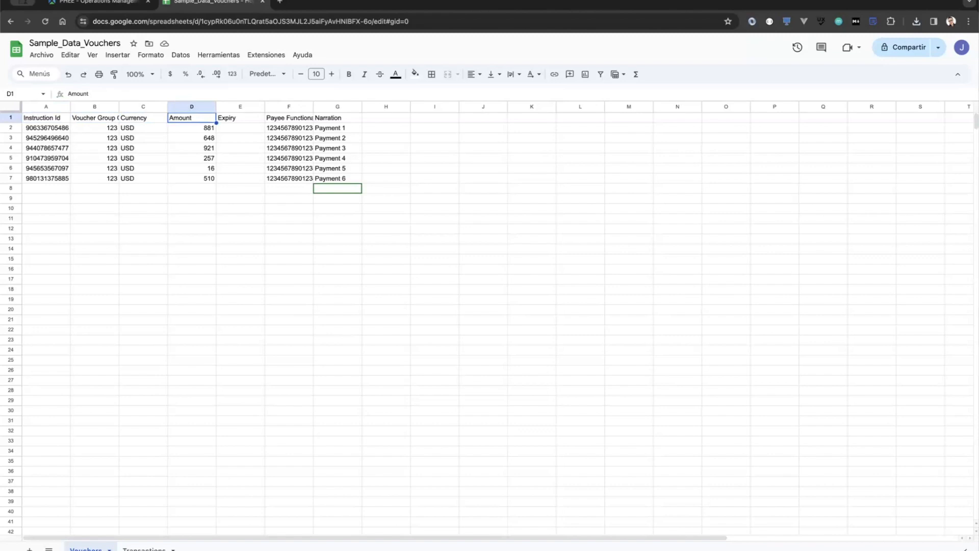
pyautogui.press('Right')
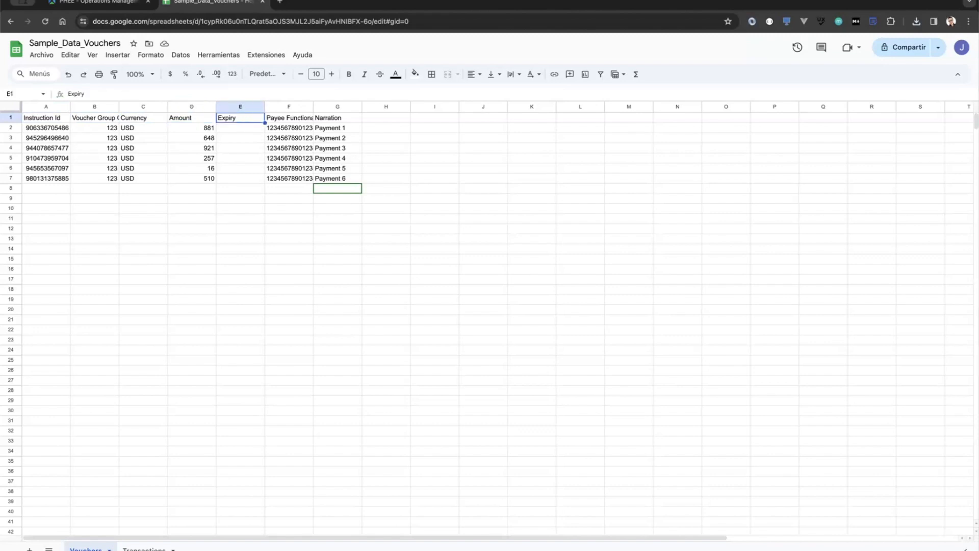
pyautogui.press('Right')
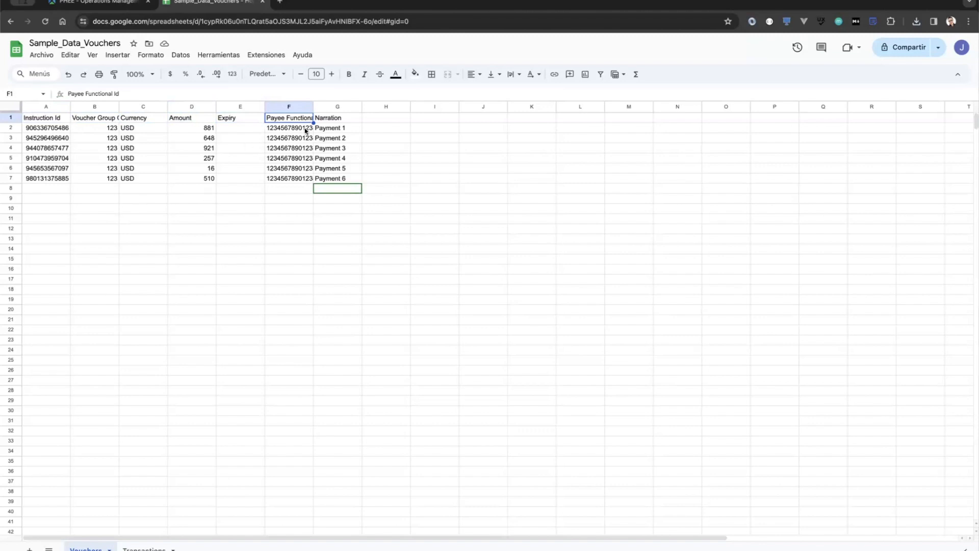
pyautogui.click(340, 120)
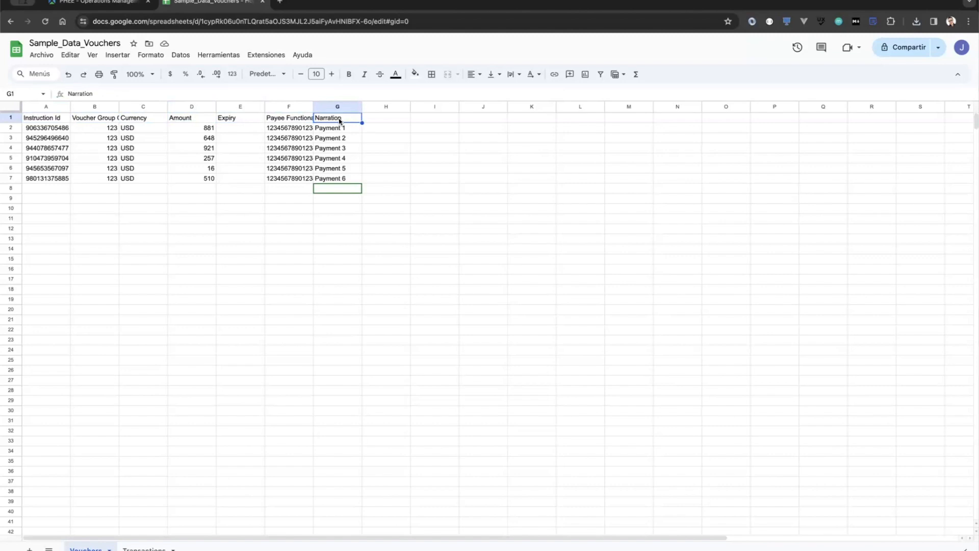
# Step: Check row 2: narration Payment 1, the random Instruction Id formula, and group code 123
pyautogui.press('Down')
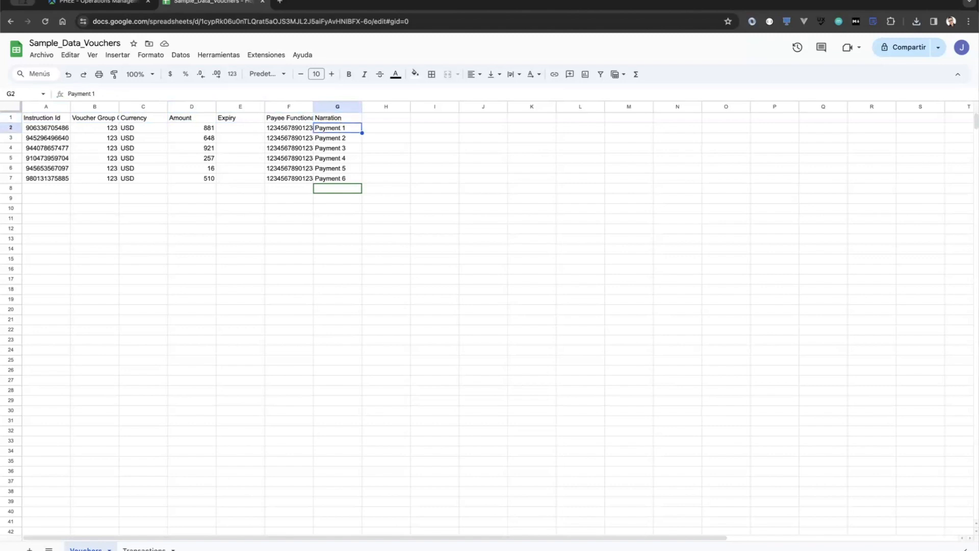
pyautogui.press('Left')
pyautogui.press('Left')
pyautogui.press('Left')
pyautogui.press('Left')
pyautogui.press('Left')
pyautogui.press('Left')
pyautogui.press('Down')
pyautogui.press('Up')
pyautogui.press('Right')
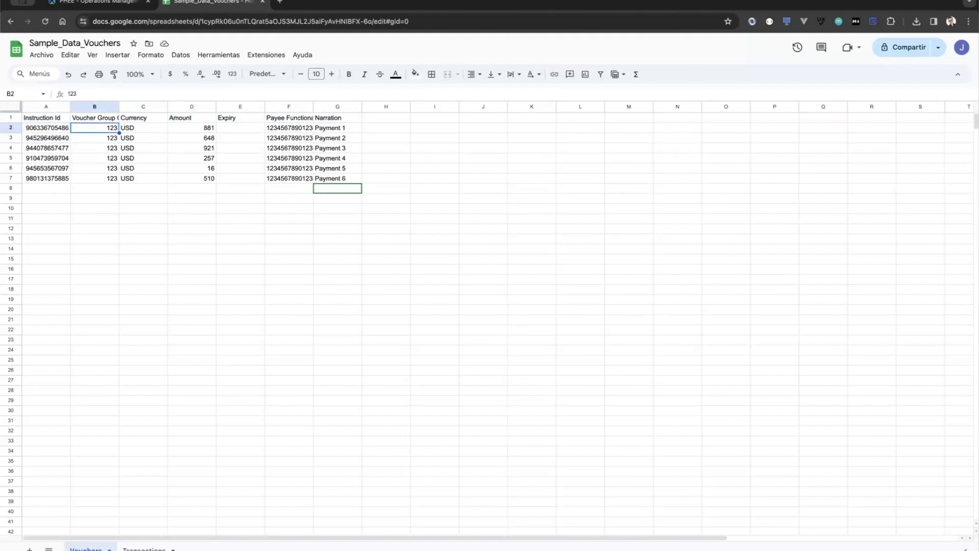
pyautogui.click(112, 7)
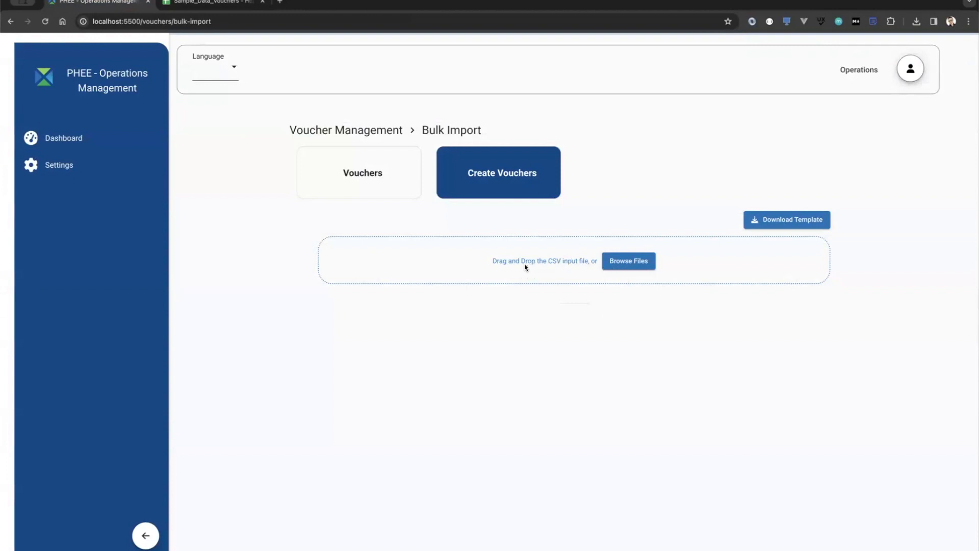
pyautogui.click(629, 262)
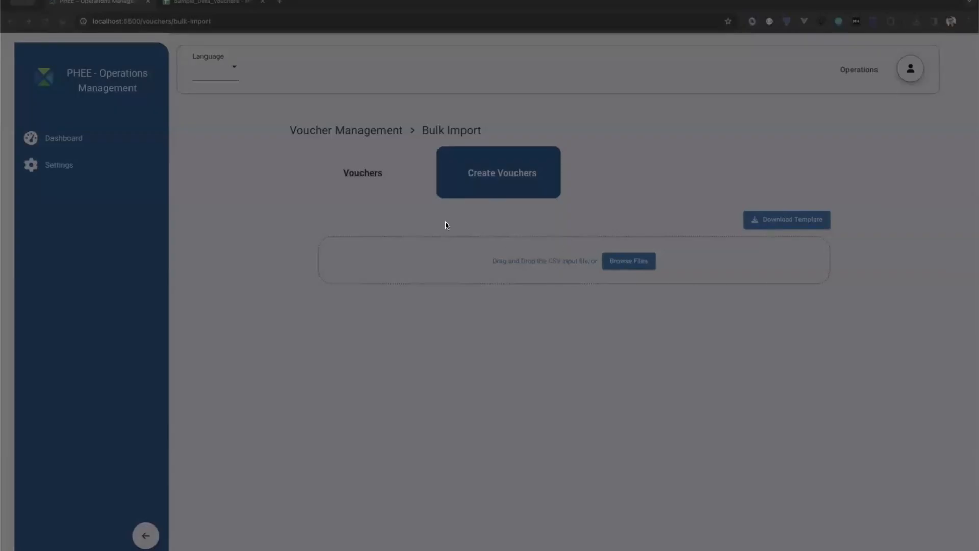
pyautogui.click(649, 371)
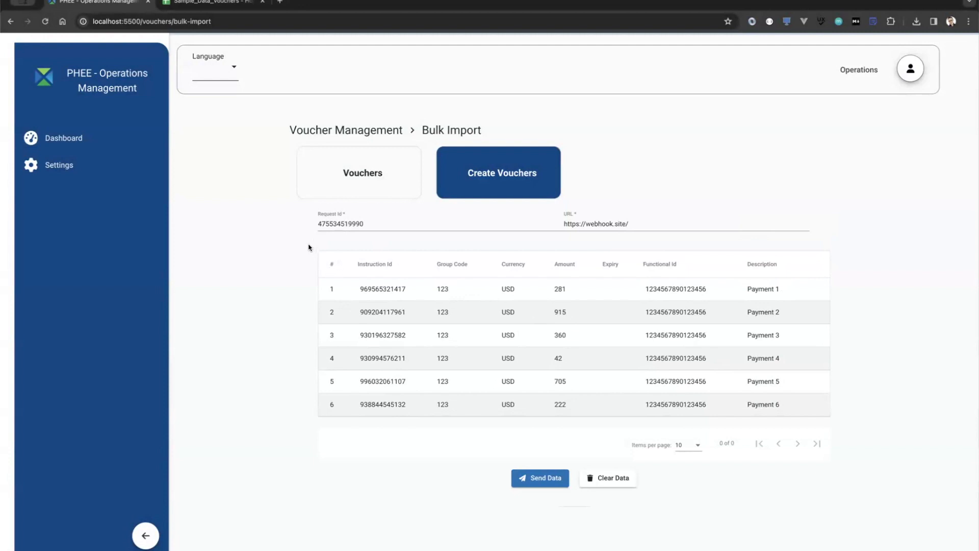
pyautogui.click(334, 228)
pyautogui.doubleClick(336, 223)
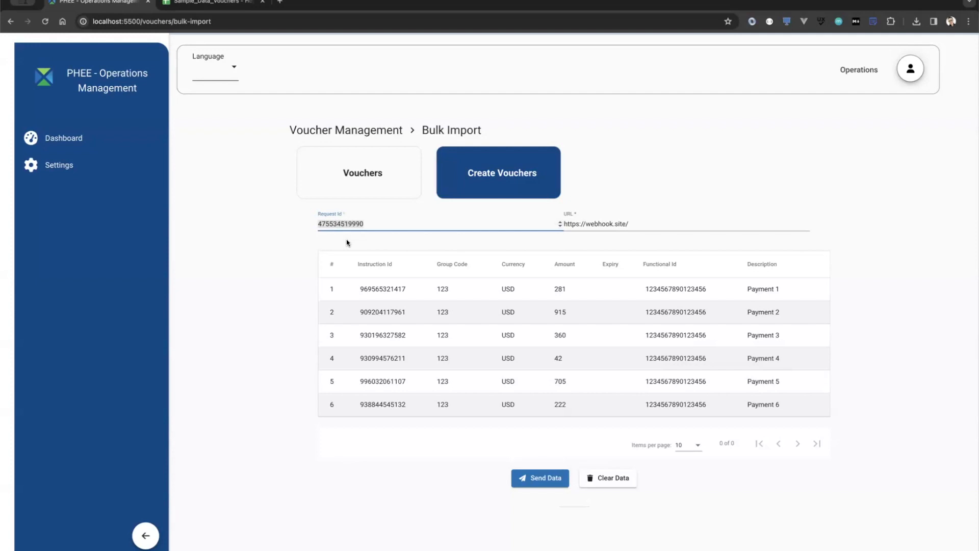
pyautogui.click(605, 224)
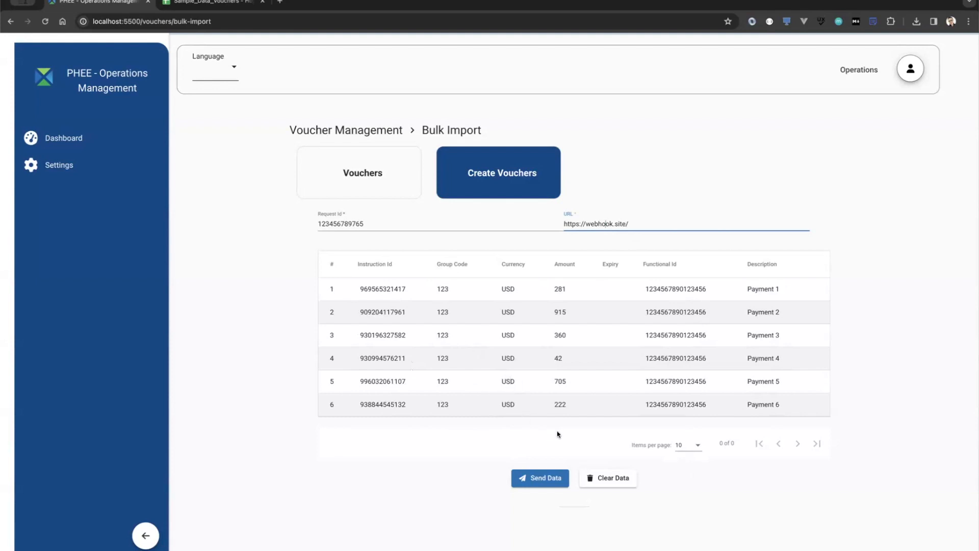
pyautogui.click(619, 482)
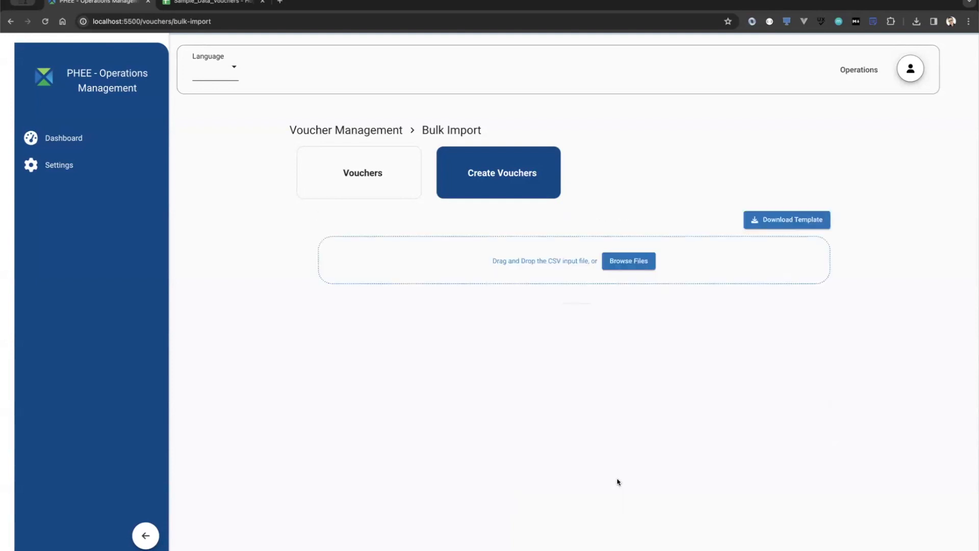
# Step: Cancel the CSV file picker and copy voucher row 3 (A3:G3) in the sheet
pyautogui.click(630, 266)
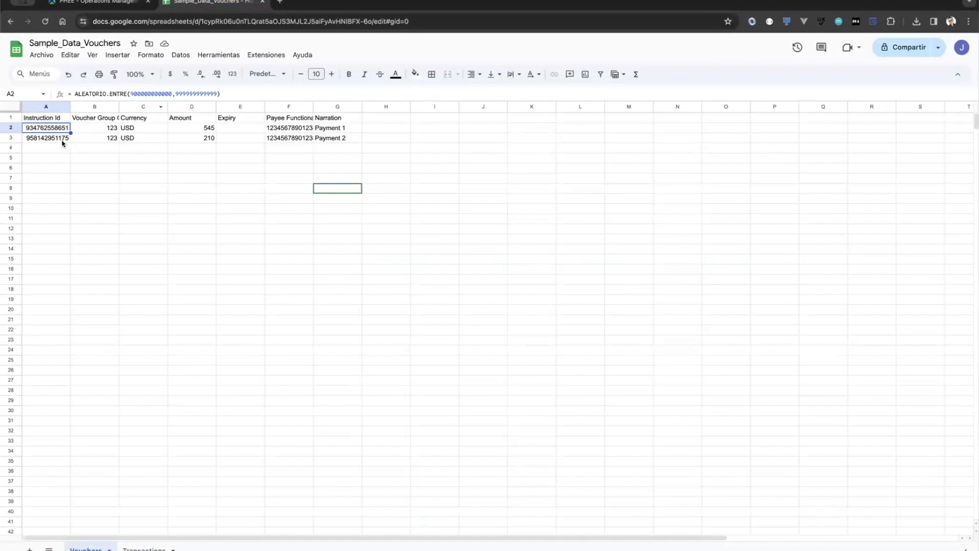
pyautogui.click(62, 141)
pyautogui.moveTo(63, 143); pyautogui.dragTo(358, 139)
pyautogui.hotkey('ctrl', 'c')
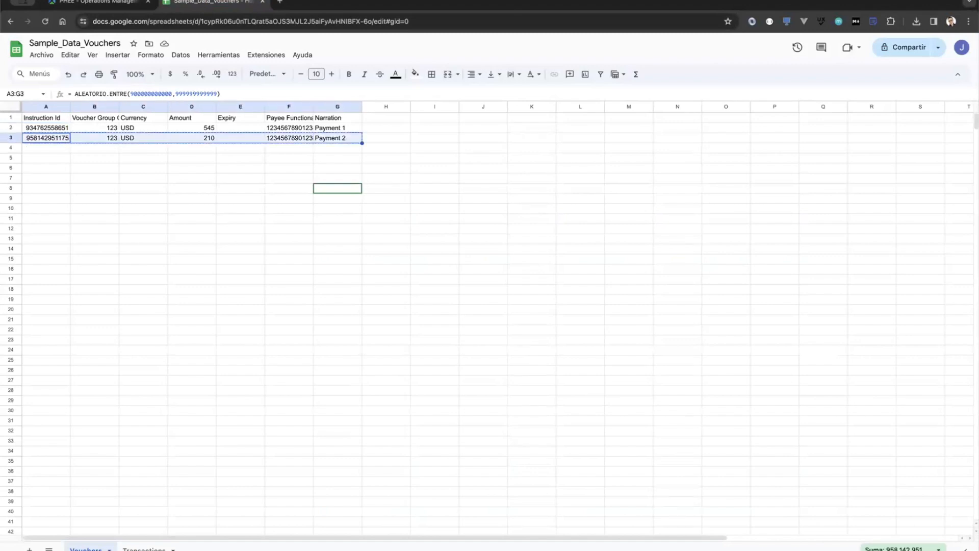
# Step: Paste the copied voucher into row 4 and change its narration to 'Payment 3'
pyautogui.click(46, 148)
pyautogui.hotkey('ctrl', 'v')
pyautogui.click(95, 148)
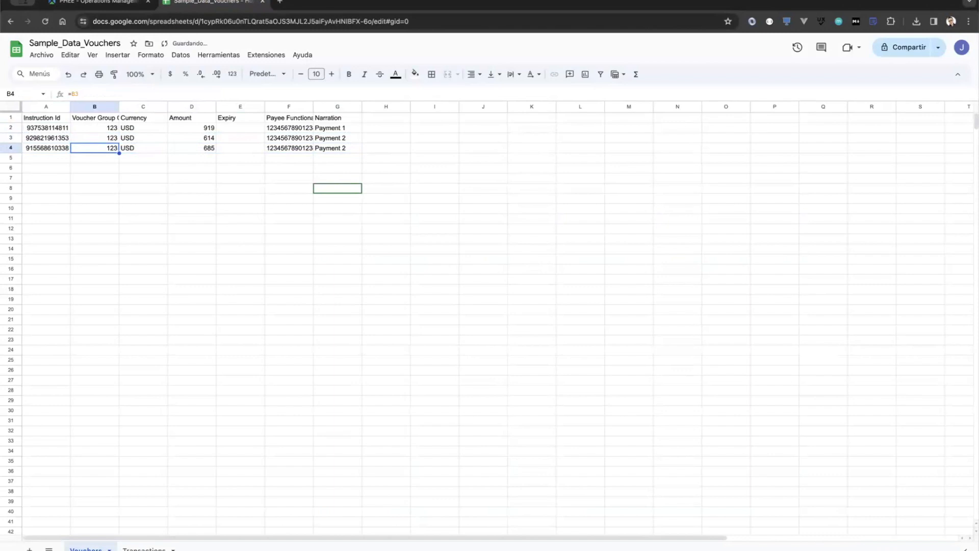
pyautogui.press('Right')
pyautogui.press('Right')
pyautogui.press('Right')
pyautogui.press('Right')
pyautogui.press('Right')
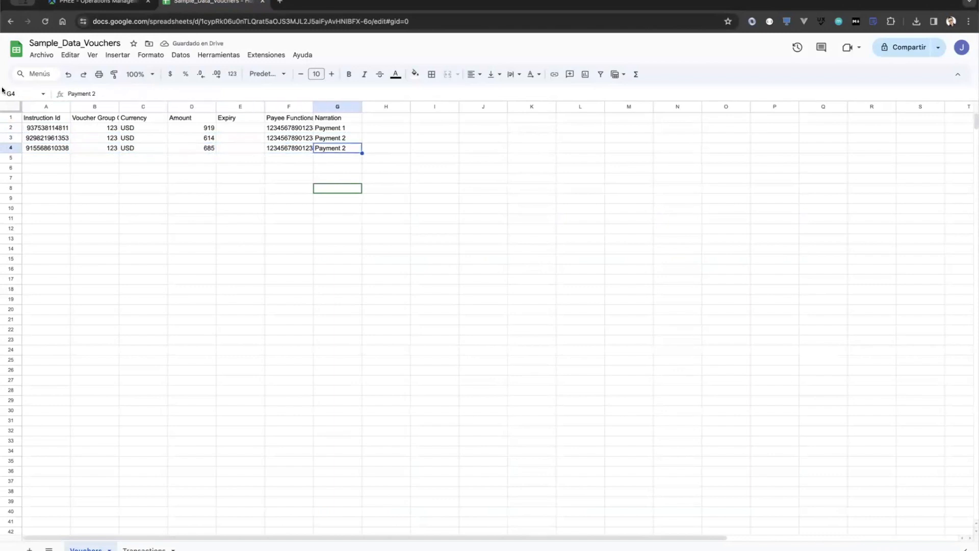
pyautogui.click(113, 96)
pyautogui.press('BackSpace')
pyautogui.press('BackSpace')
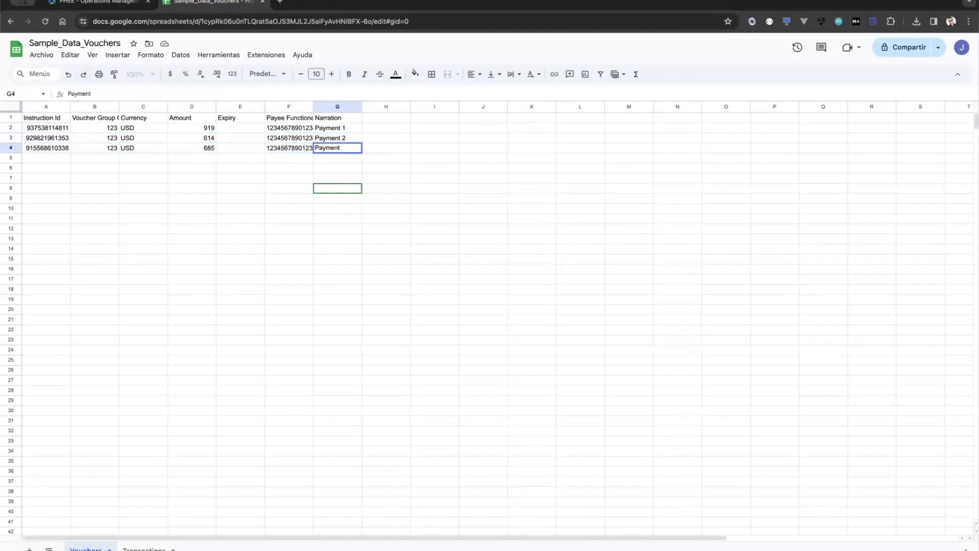
pyautogui.write('3')
pyautogui.press('Return')
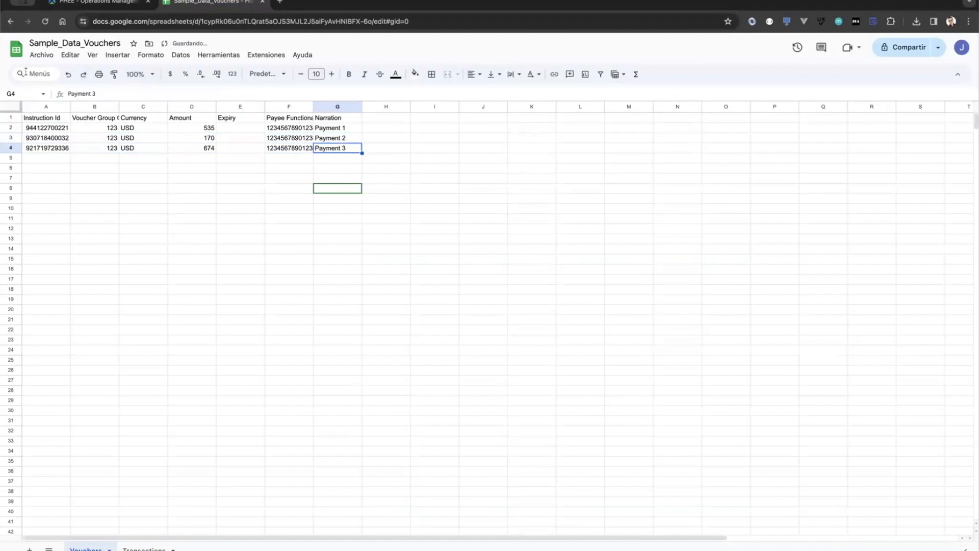
# Step: Download the sheet as a .csv file and return to the PHEE tab
pyautogui.click(45, 55)
pyautogui.moveTo(74, 179)
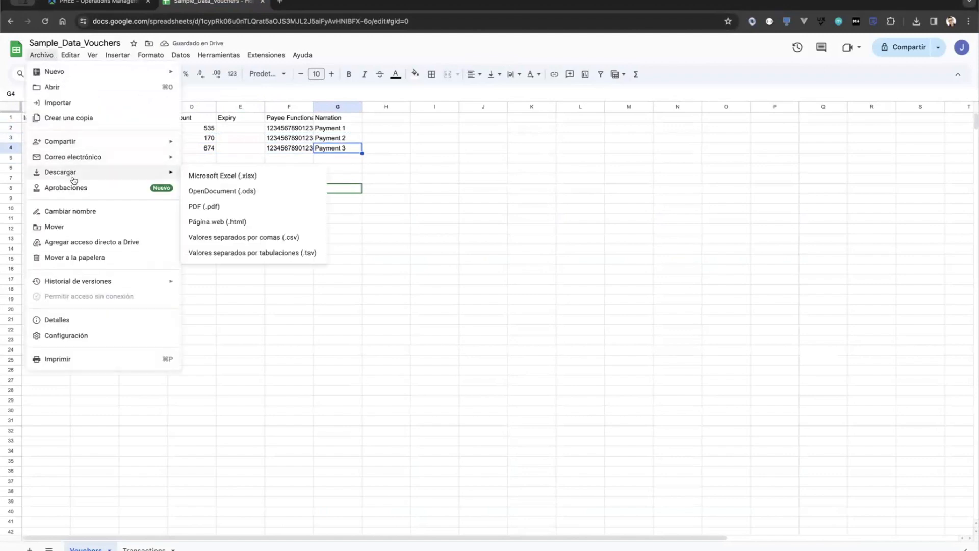
pyautogui.click(237, 237)
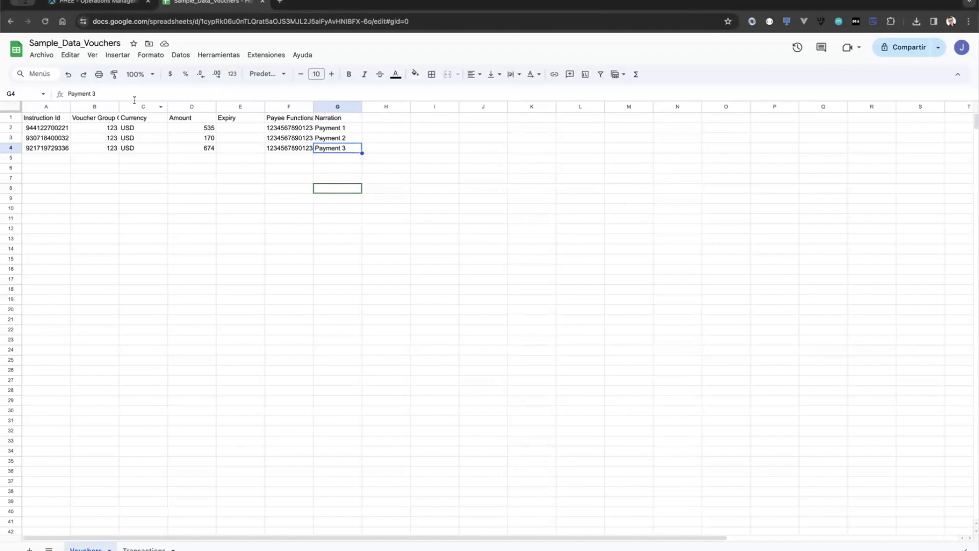
pyautogui.click(117, 4)
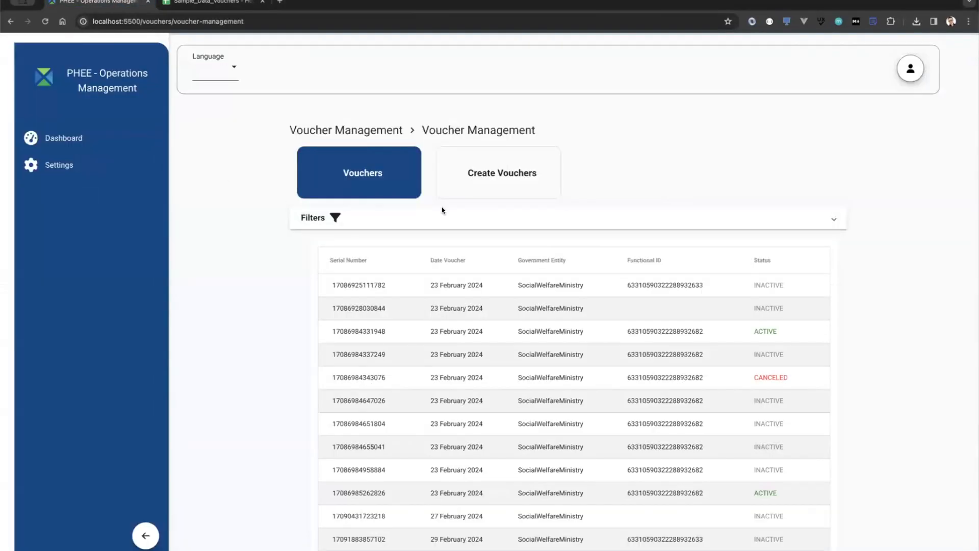
# Step: Import and send the three-voucher CSV (966, 264, 244 USD), then open the Vouchers list
pyautogui.click(490, 175)
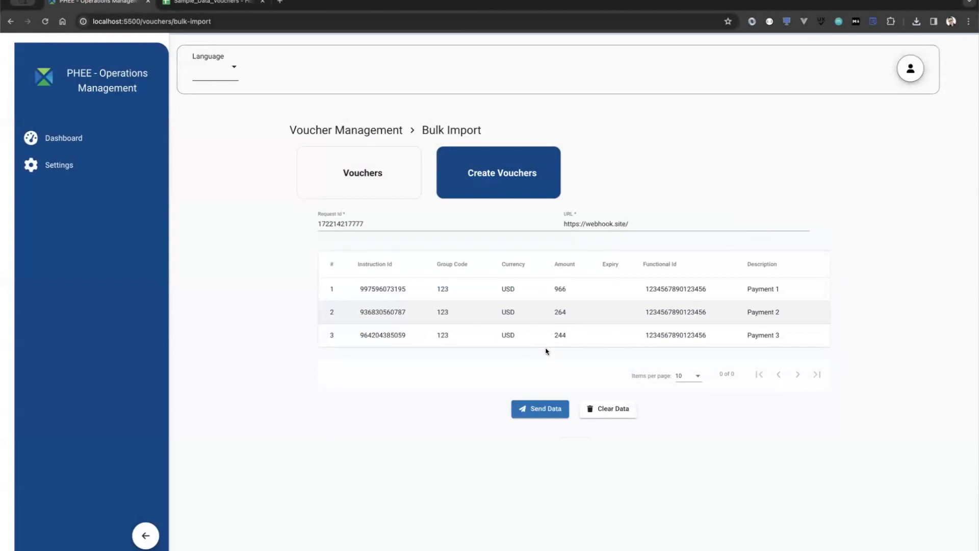
pyautogui.click(535, 413)
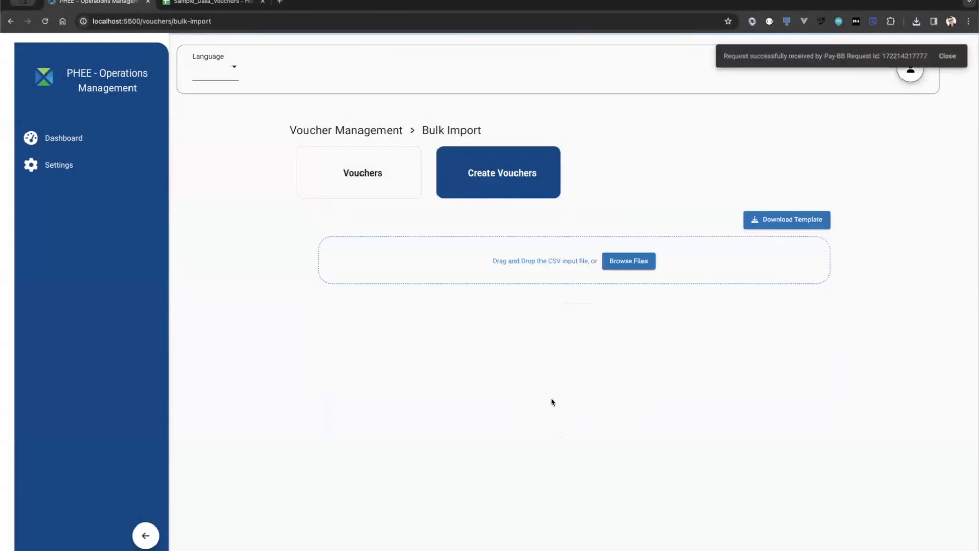
pyautogui.click(360, 190)
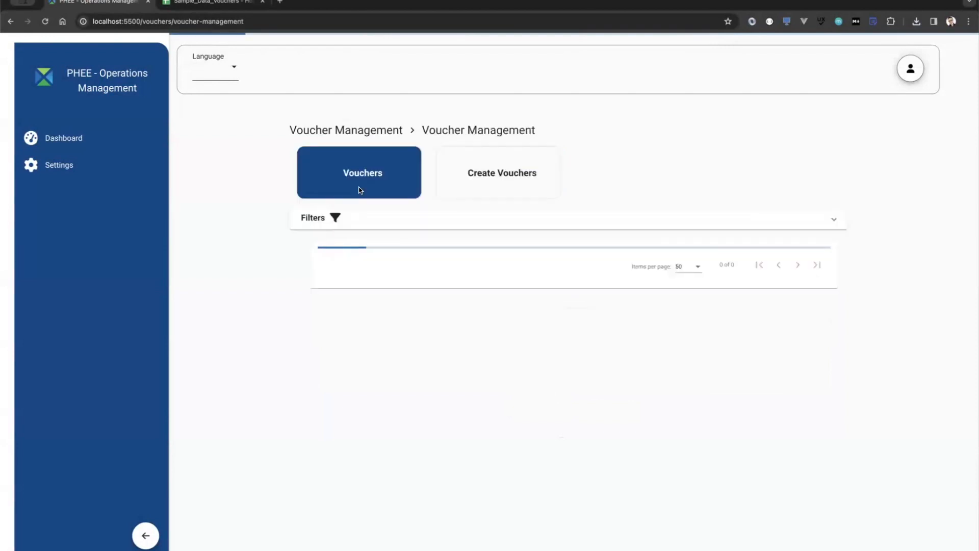
# Step: Inspect the new vouchers at the bottom of the list, then return Home and open Payment Hub
pyautogui.scroll(-1, 308, 437)
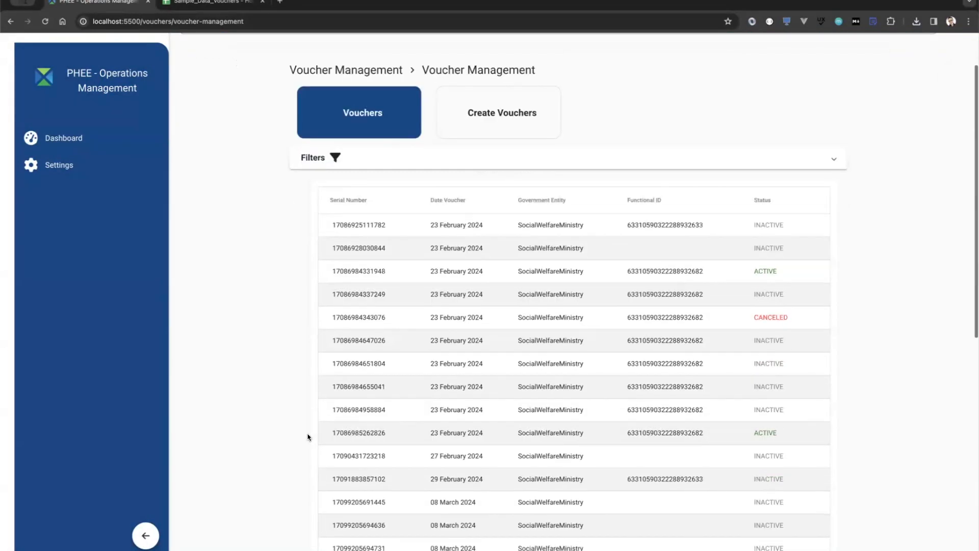
pyautogui.scroll(-7, 307, 437)
pyautogui.doubleClick(639, 425)
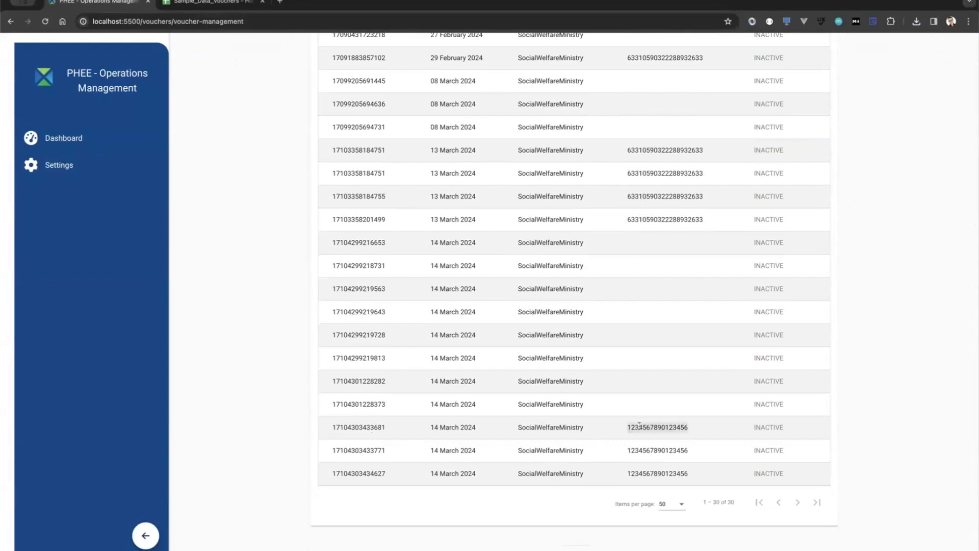
pyautogui.scroll(1, 293, 438)
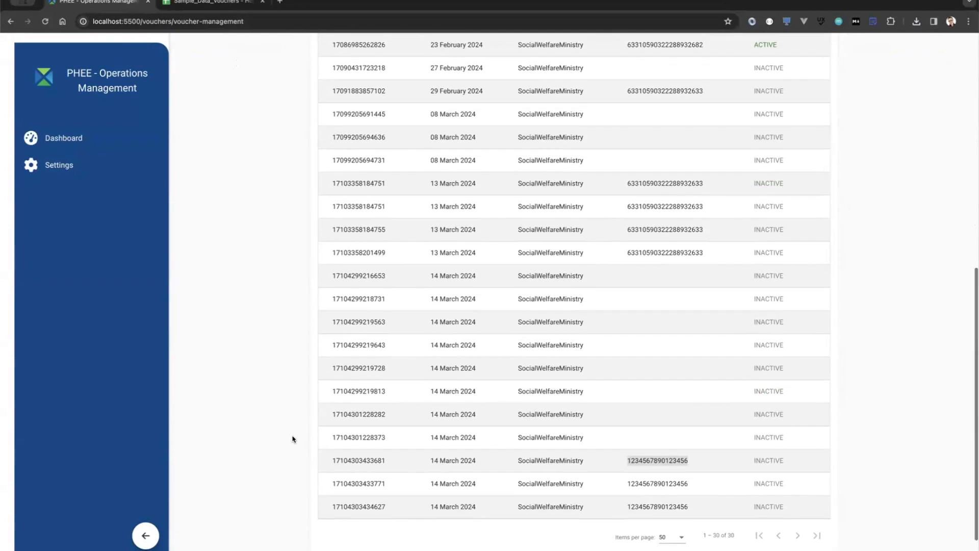
pyautogui.scroll(8, 292, 439)
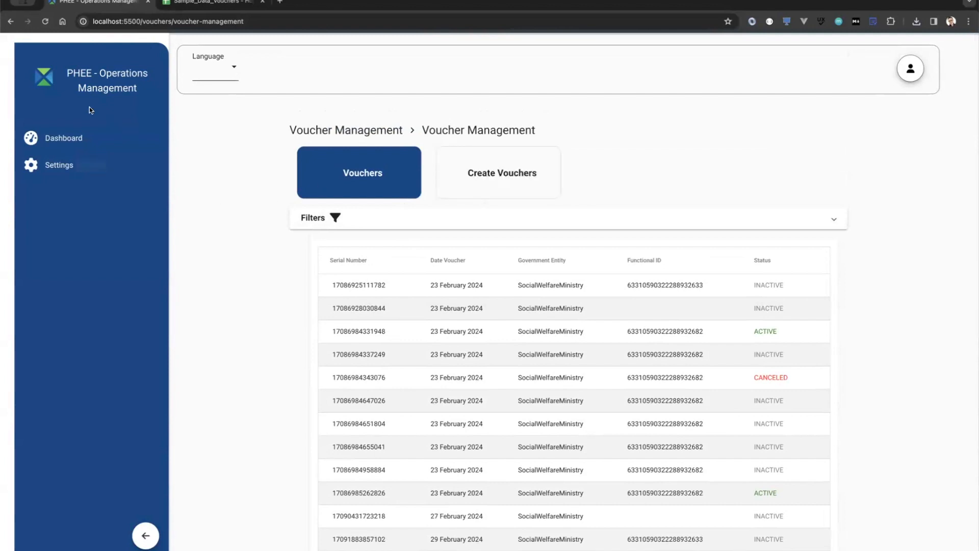
pyautogui.click(44, 81)
pyautogui.click(336, 186)
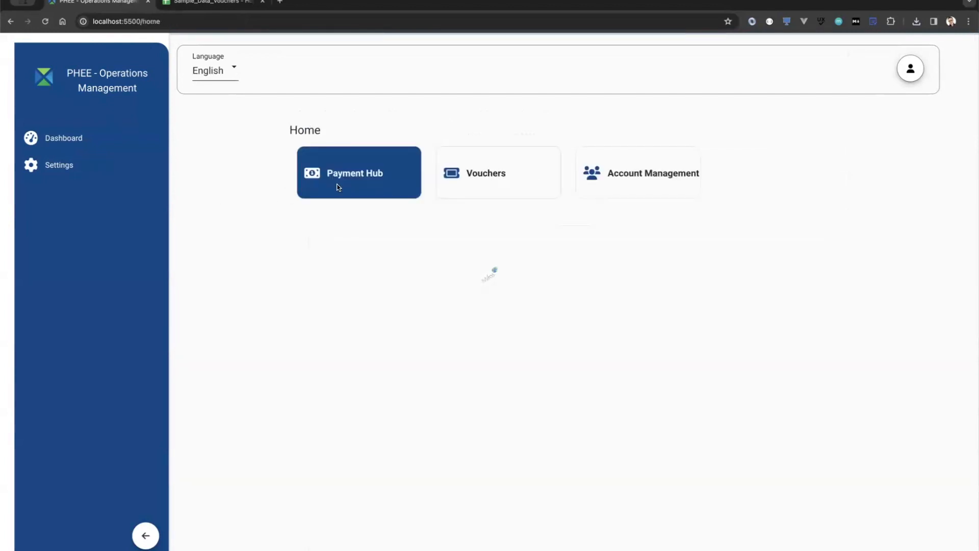